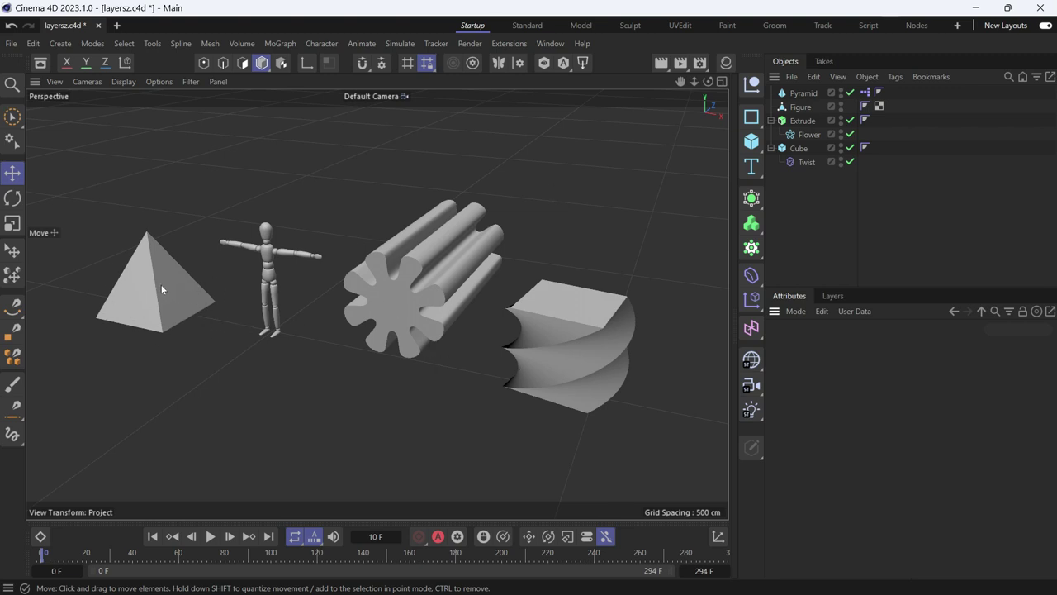
# Inspect the Rotate node in the Pyramid's XPresso setup, then close the editor
pyautogui.doubleClick(867, 94)
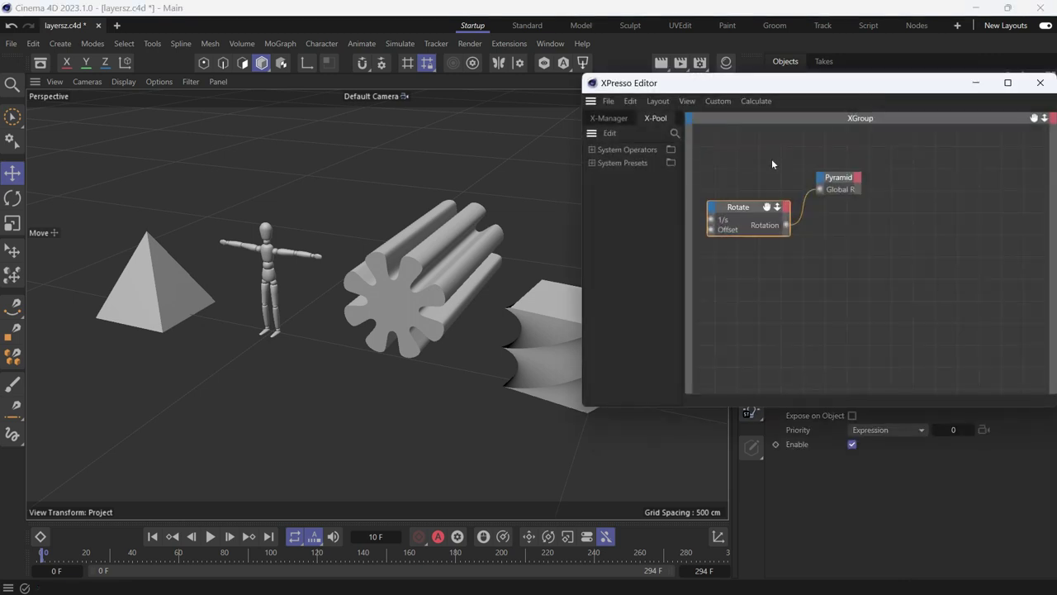
pyautogui.moveTo(761, 178); pyautogui.dragTo(738, 260)
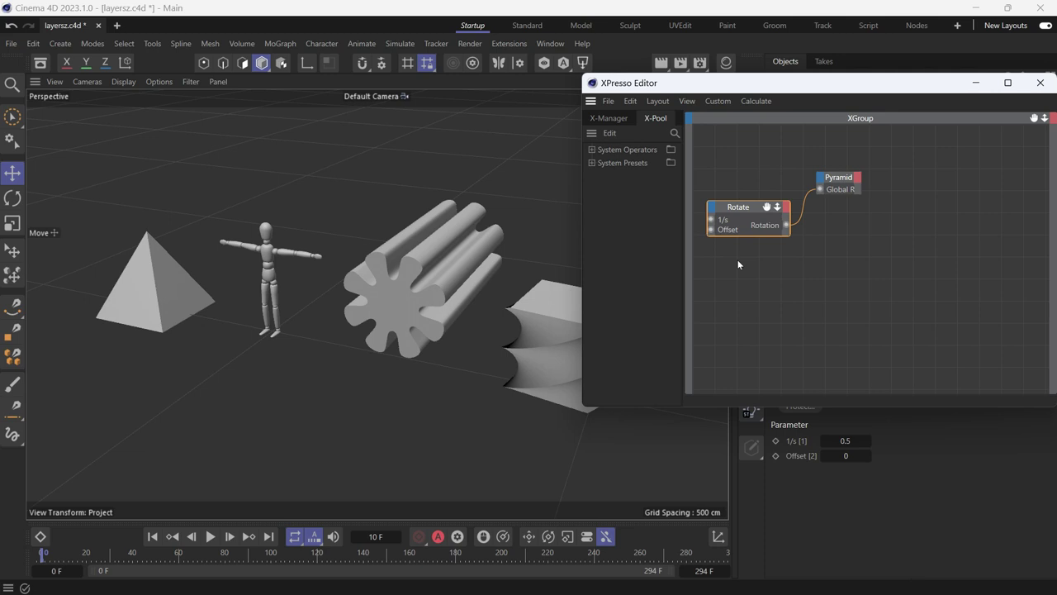
pyautogui.click(1034, 84)
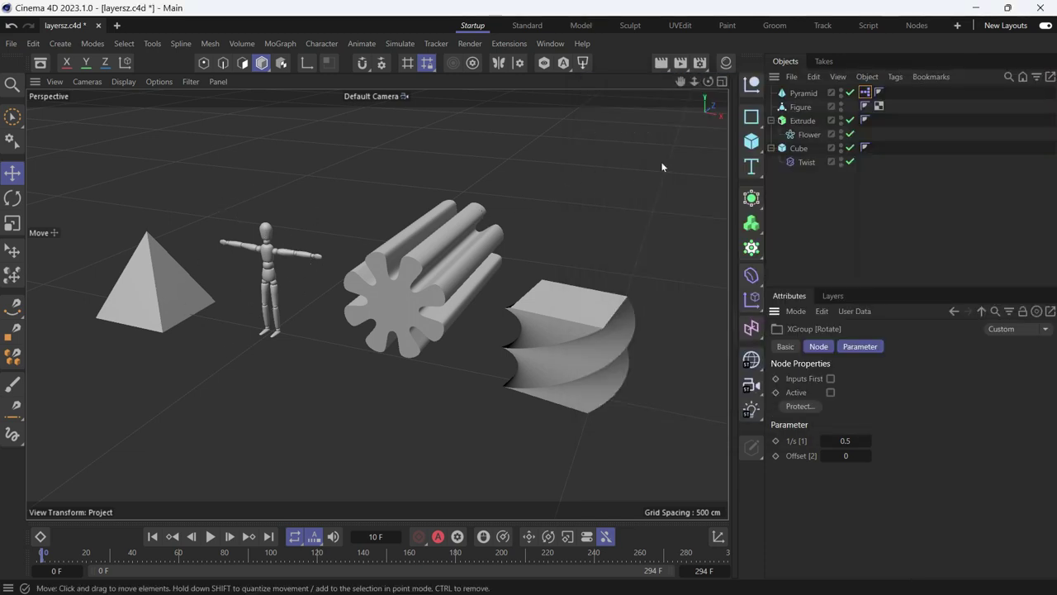
# Set a keyframe on the Figure's R.H heading rotation, then deselect it
pyautogui.click(800, 107)
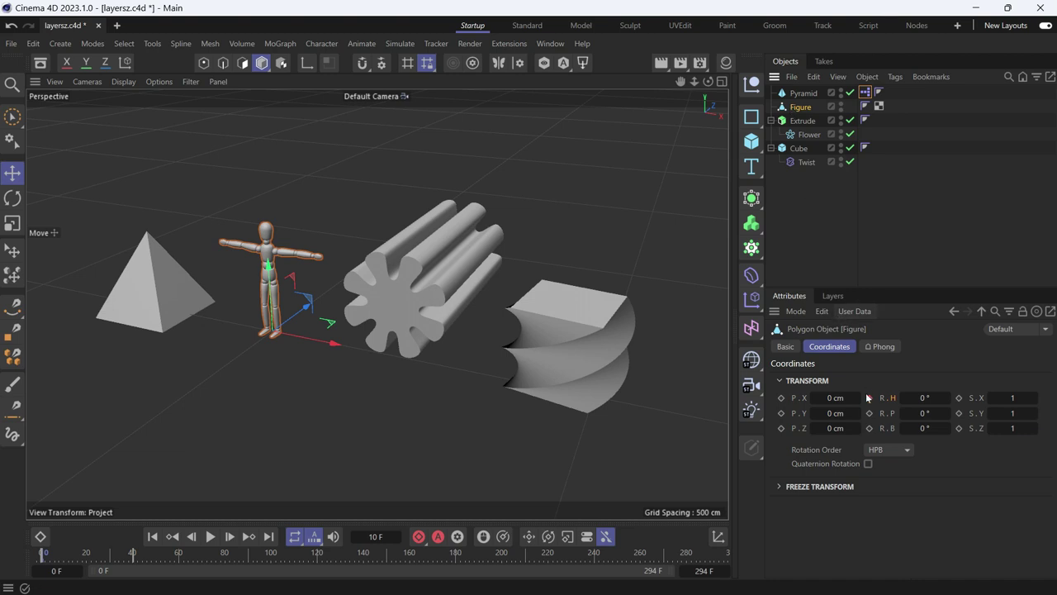
pyautogui.click(868, 398)
pyautogui.click(808, 194)
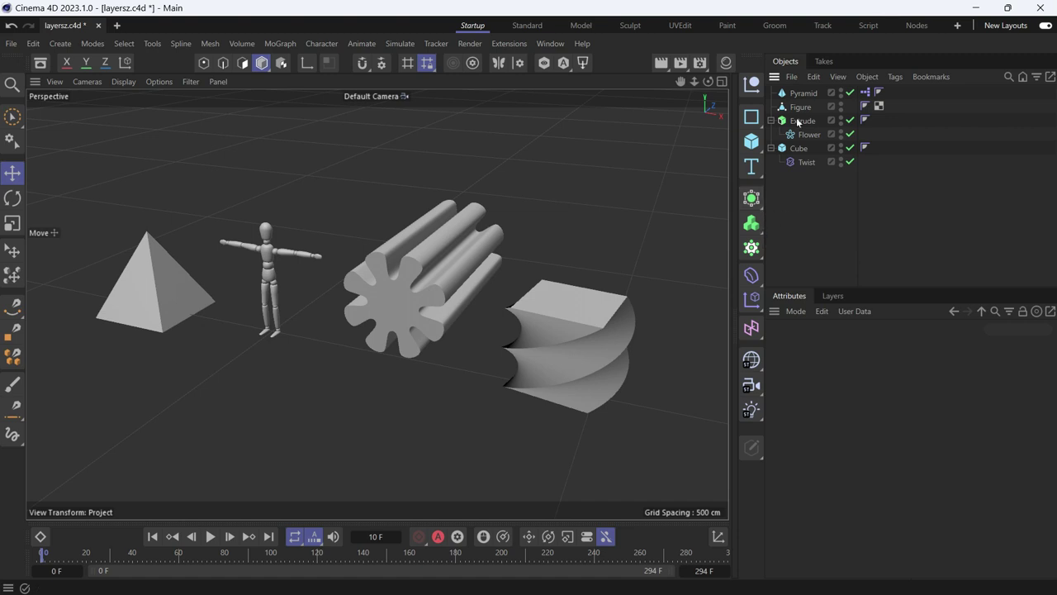
# Create a layer named 'Layer' and assign Pyramid, Extrude with Flower, Figure and Cube with Twist
pyautogui.click(833, 296)
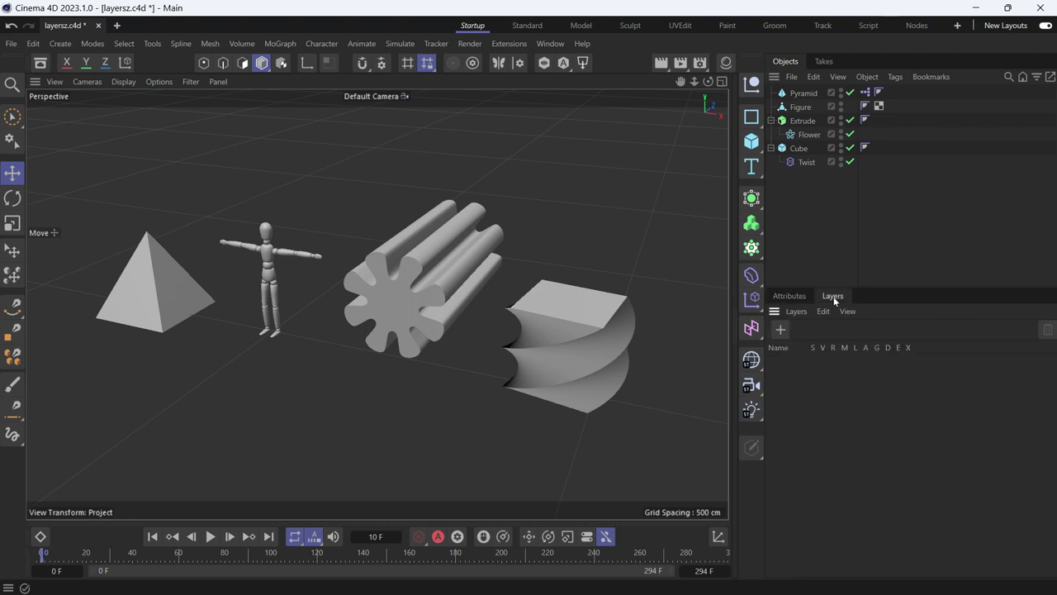
pyautogui.doubleClick(811, 381)
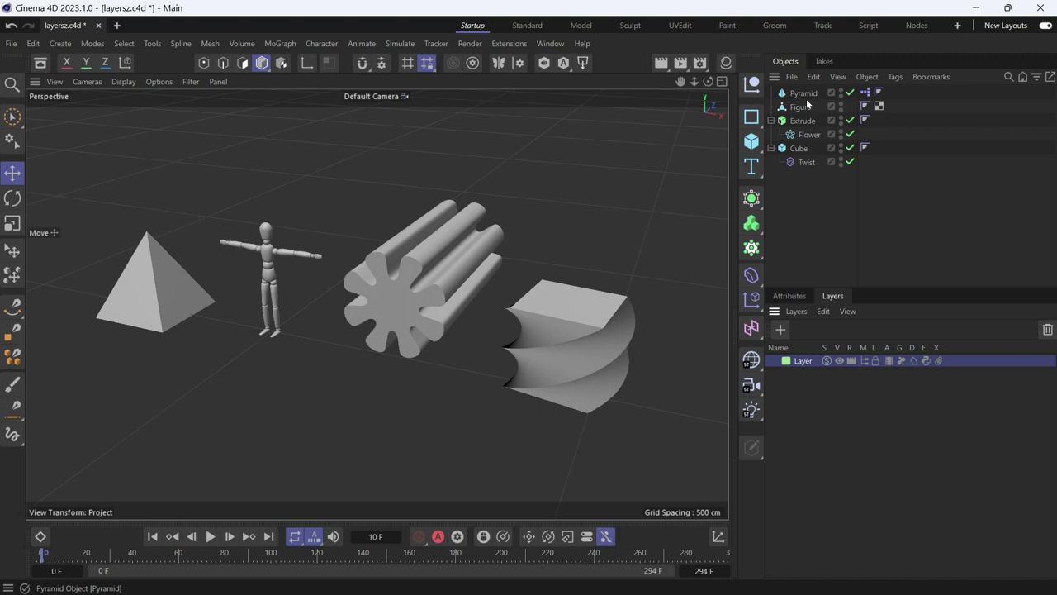
pyautogui.moveTo(806, 98); pyautogui.dragTo(805, 364)
pyautogui.moveTo(803, 120); pyautogui.dragTo(801, 365)
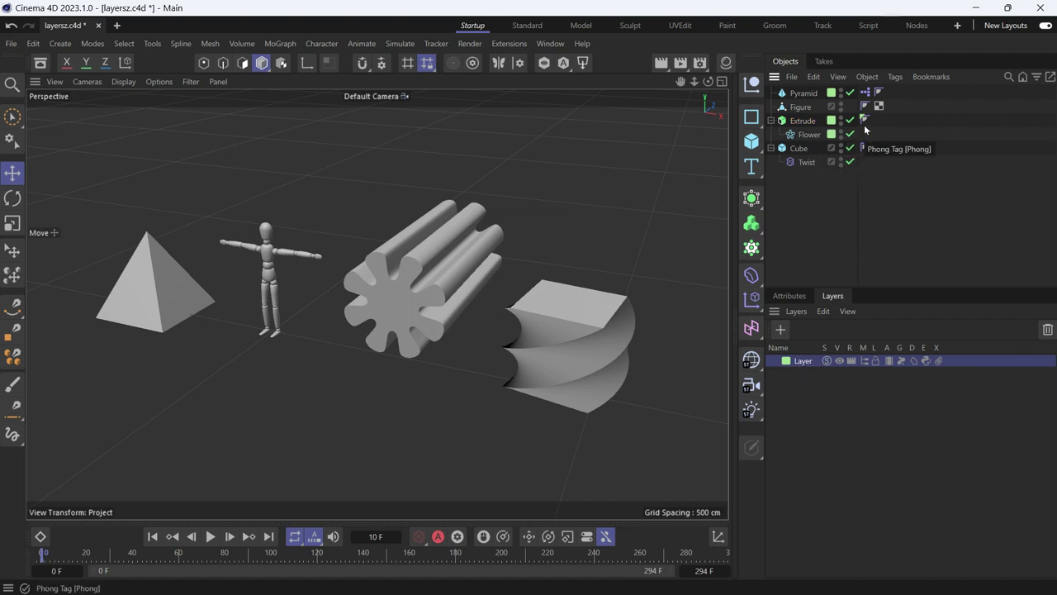
pyautogui.moveTo(798, 116); pyautogui.dragTo(807, 370)
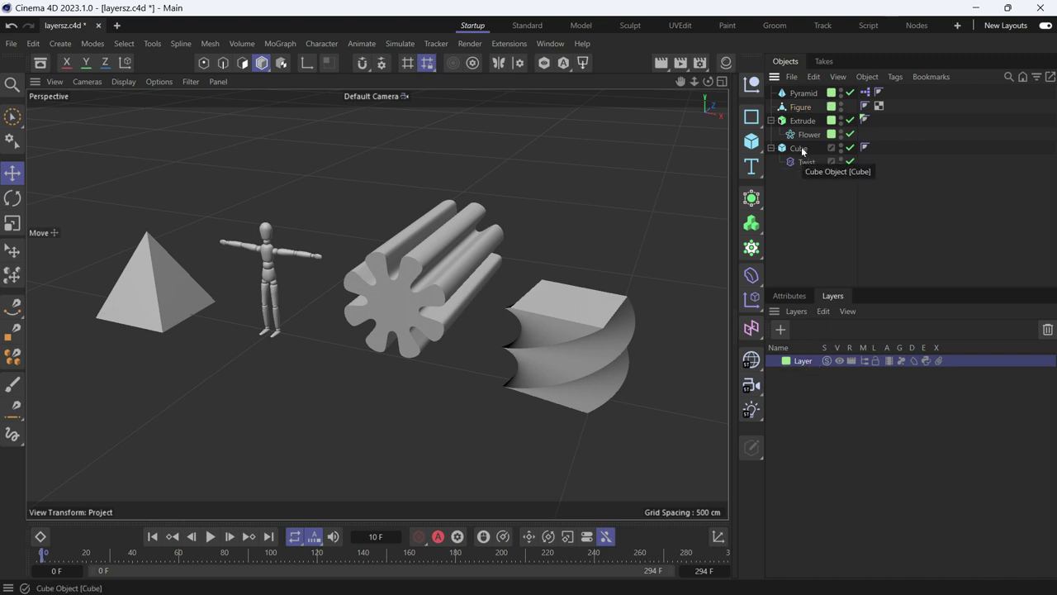
pyautogui.moveTo(802, 151); pyautogui.dragTo(800, 363)
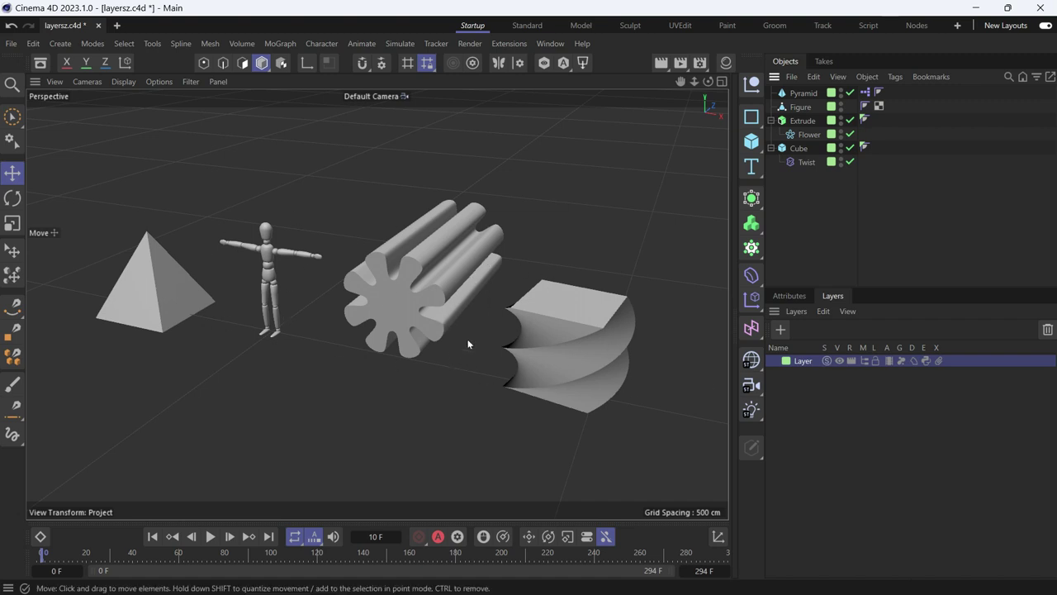
pyautogui.click(751, 168)
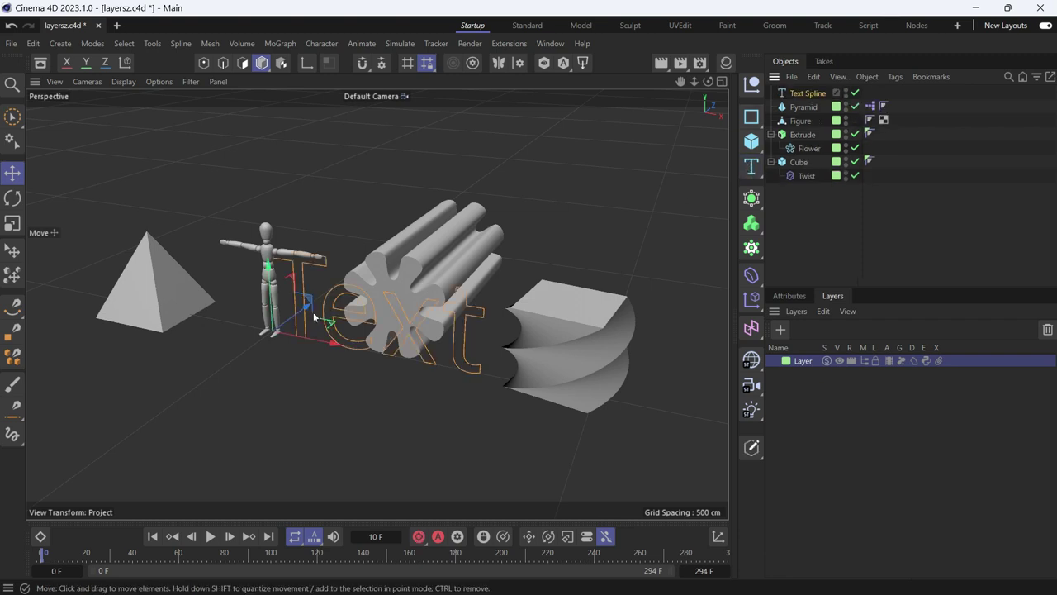
pyautogui.moveTo(314, 316); pyautogui.dragTo(265, 345)
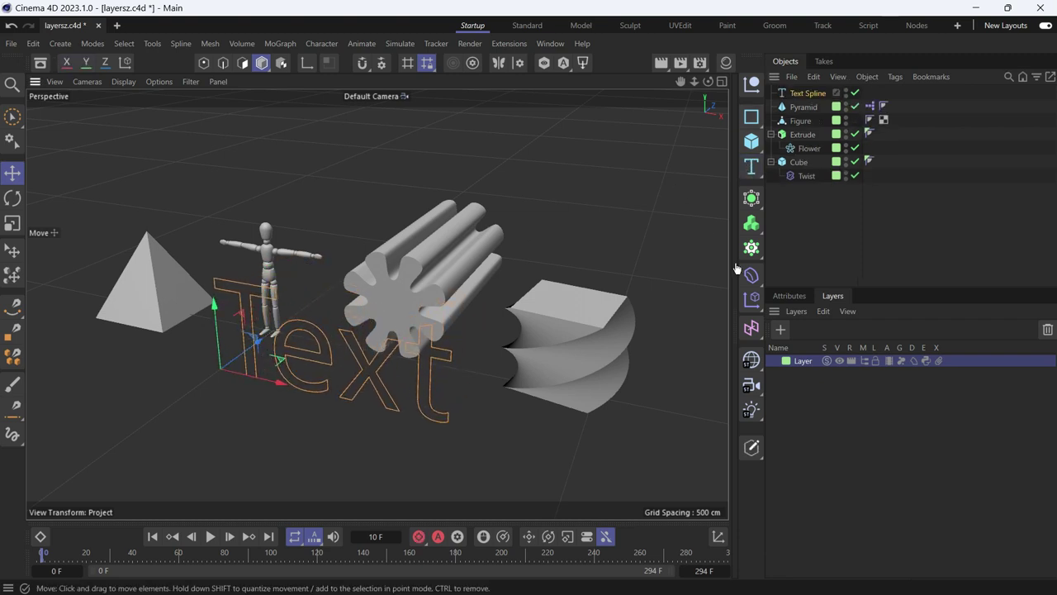
pyautogui.click(826, 361)
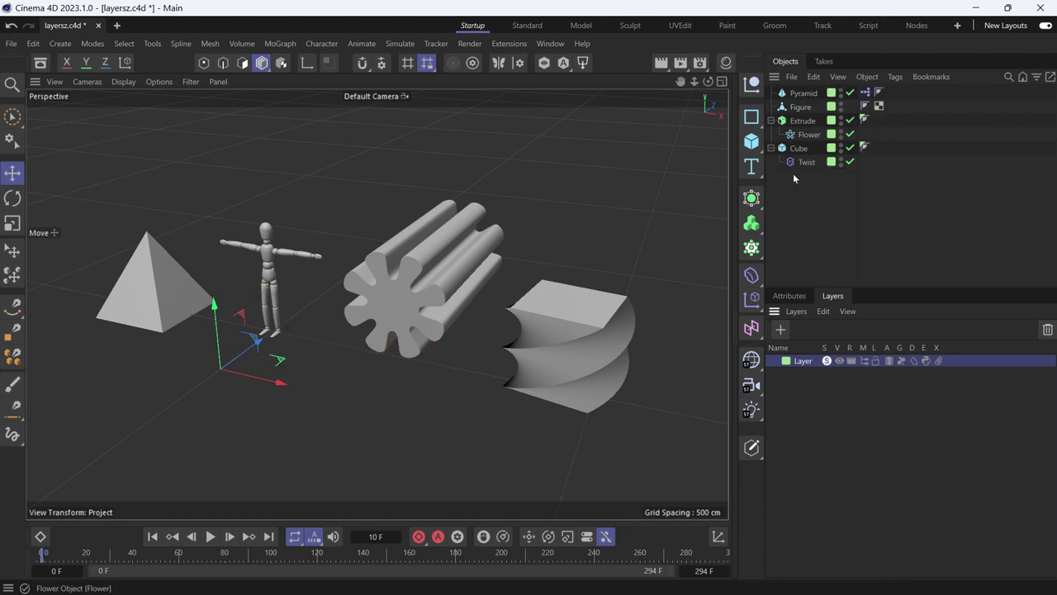
pyautogui.click(826, 361)
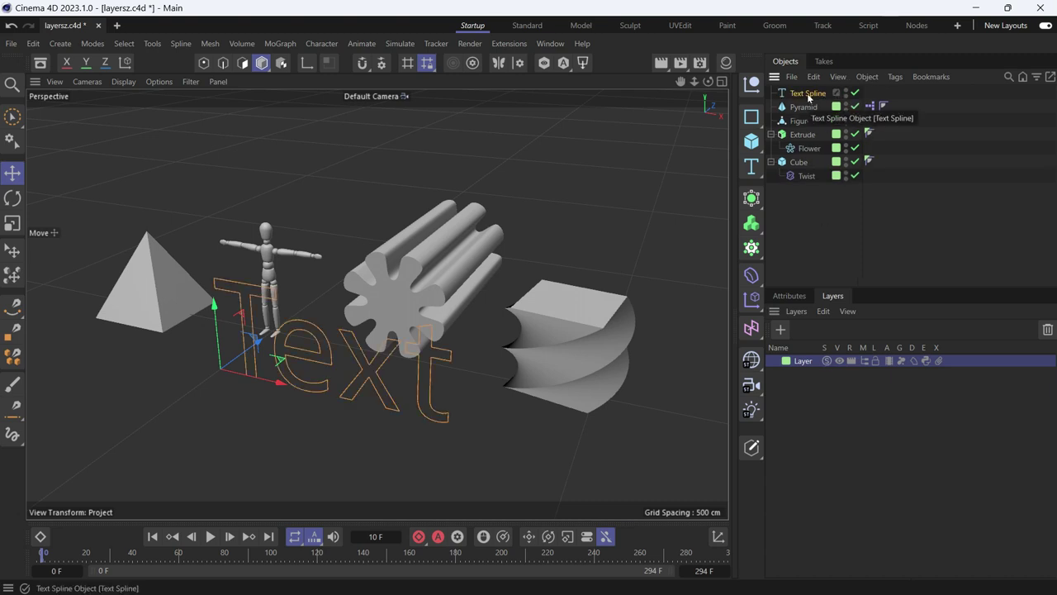
pyautogui.press('Delete')
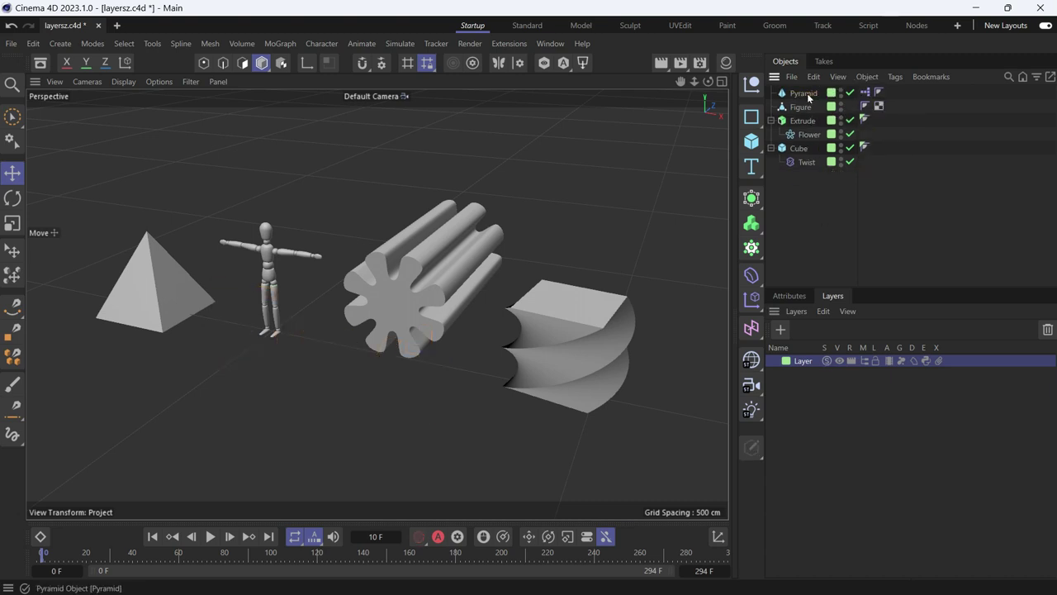
# Hide the layer in the viewport, test-render to show its objects still render, then unhide it
pyautogui.click(837, 364)
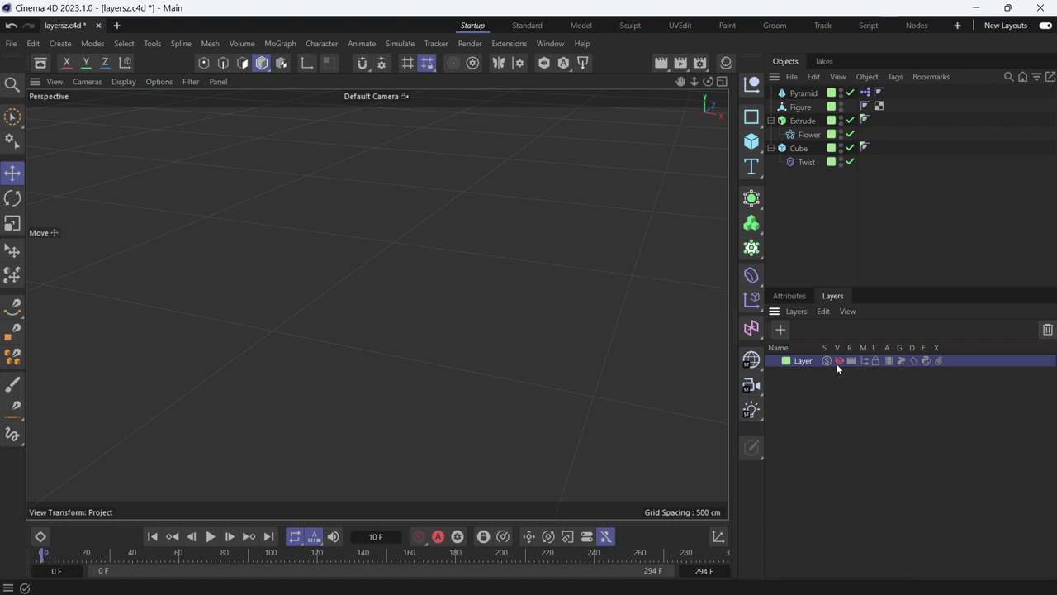
pyautogui.click(661, 64)
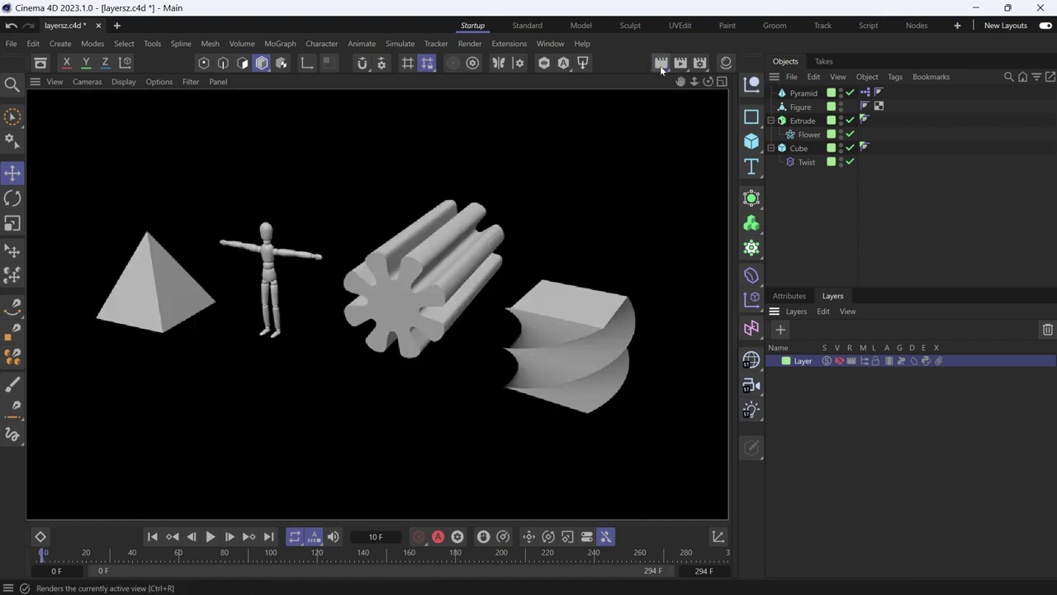
pyautogui.click(657, 171)
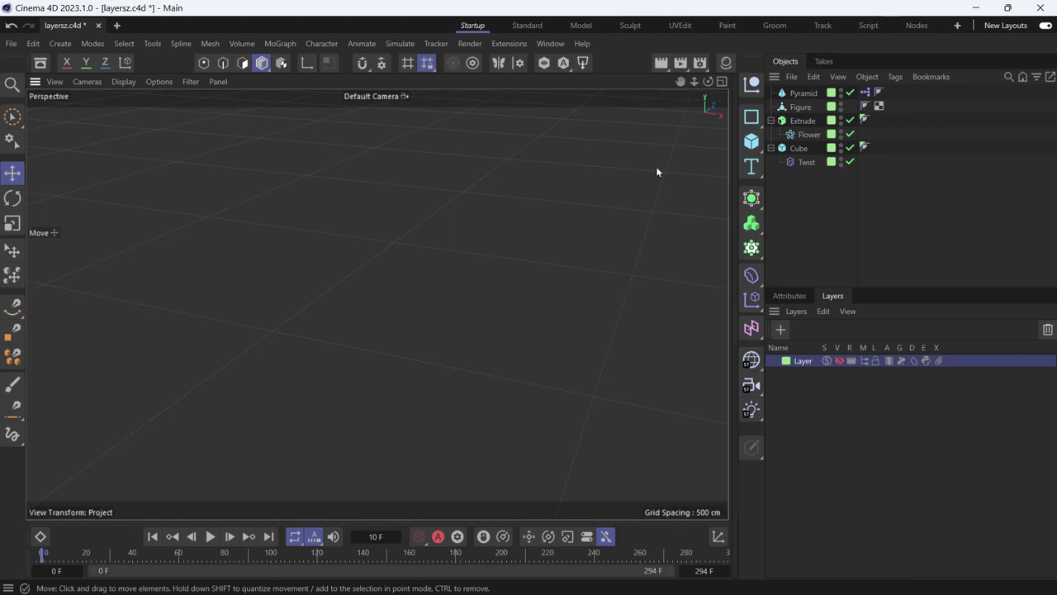
pyautogui.click(840, 361)
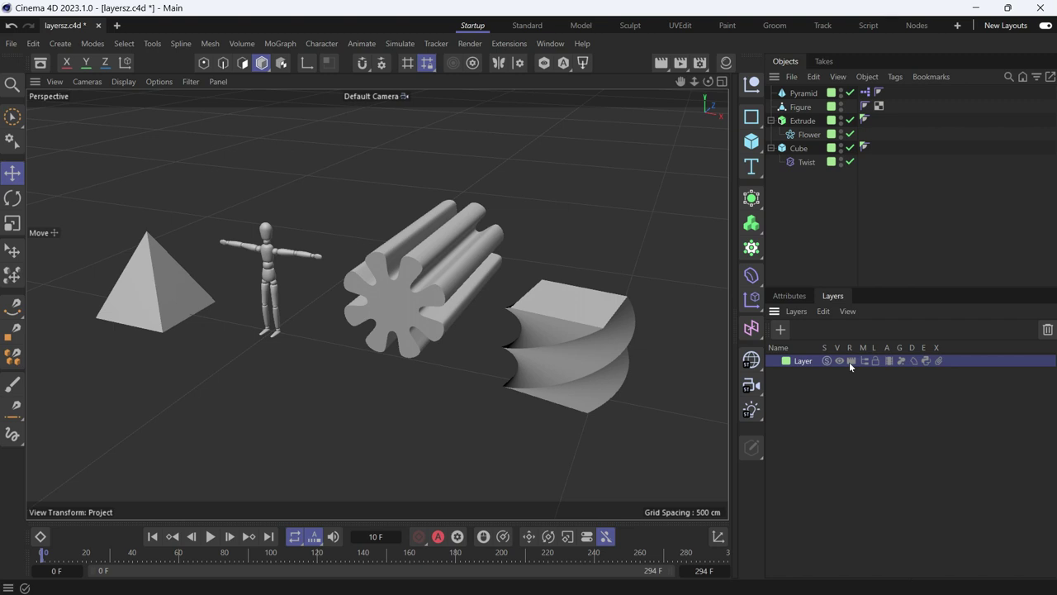
# Test-render with the layer's Render off, re-enable R, then toggle Manager (M) off and on
pyautogui.click(660, 63)
pyautogui.click(851, 361)
pyautogui.click(863, 361)
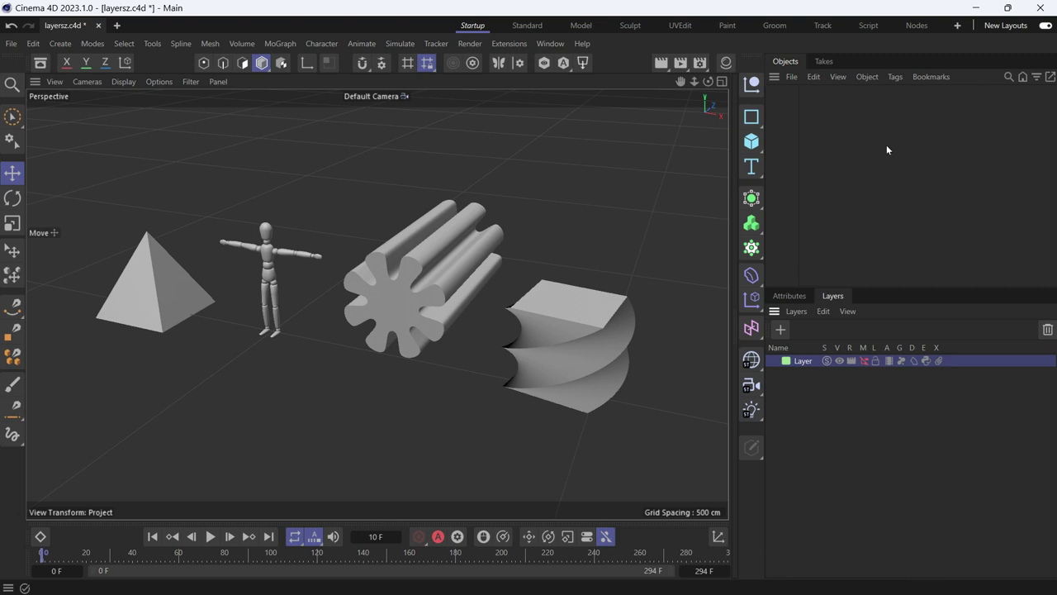
pyautogui.click(863, 361)
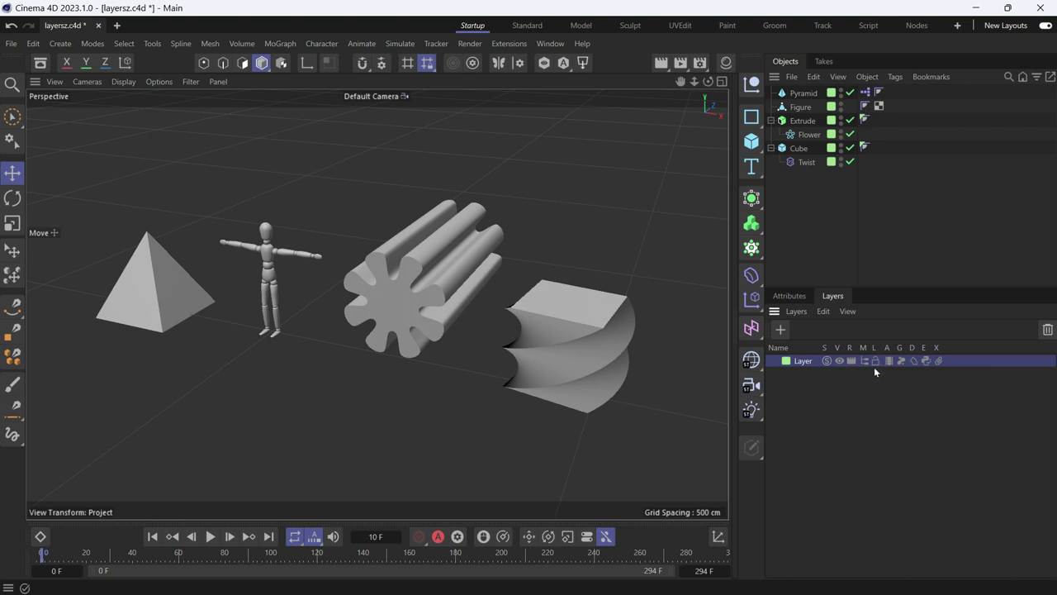
pyautogui.click(874, 361)
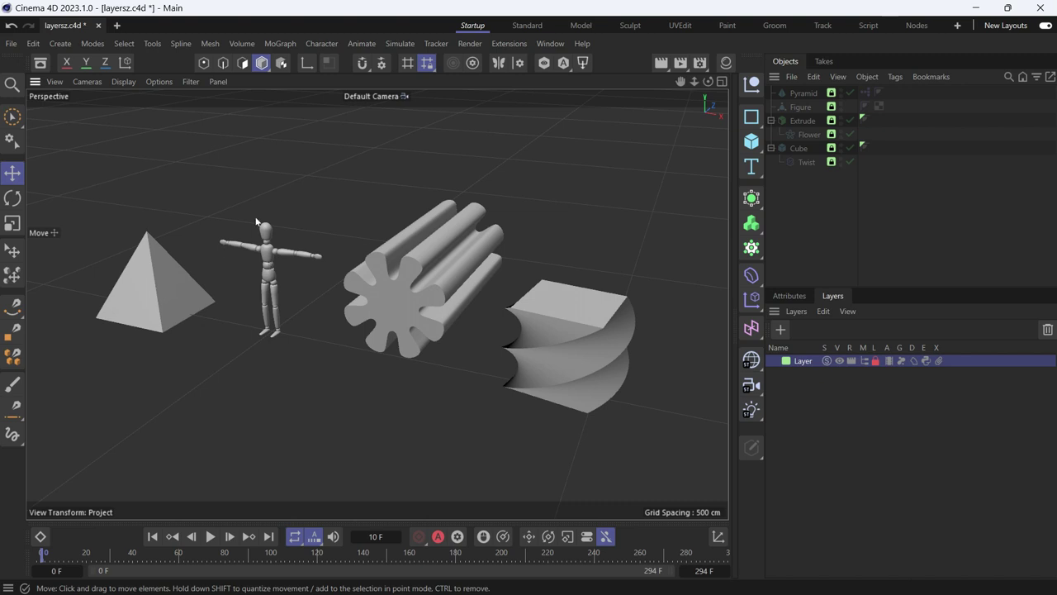
pyautogui.click(876, 361)
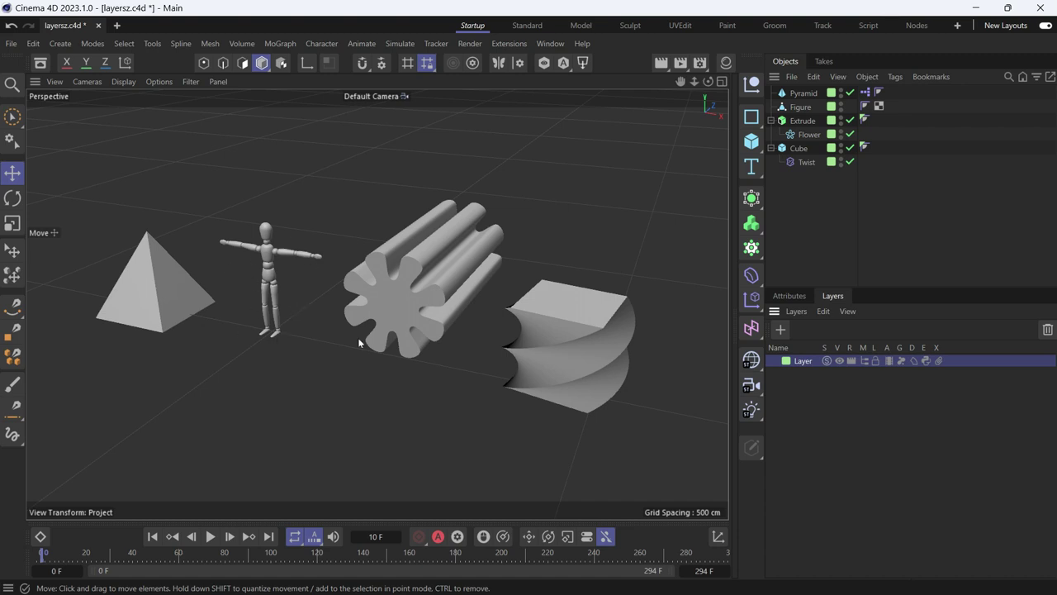
# Play the scene's animation, pause it, and rewind to the first frame
pyautogui.click(210, 536)
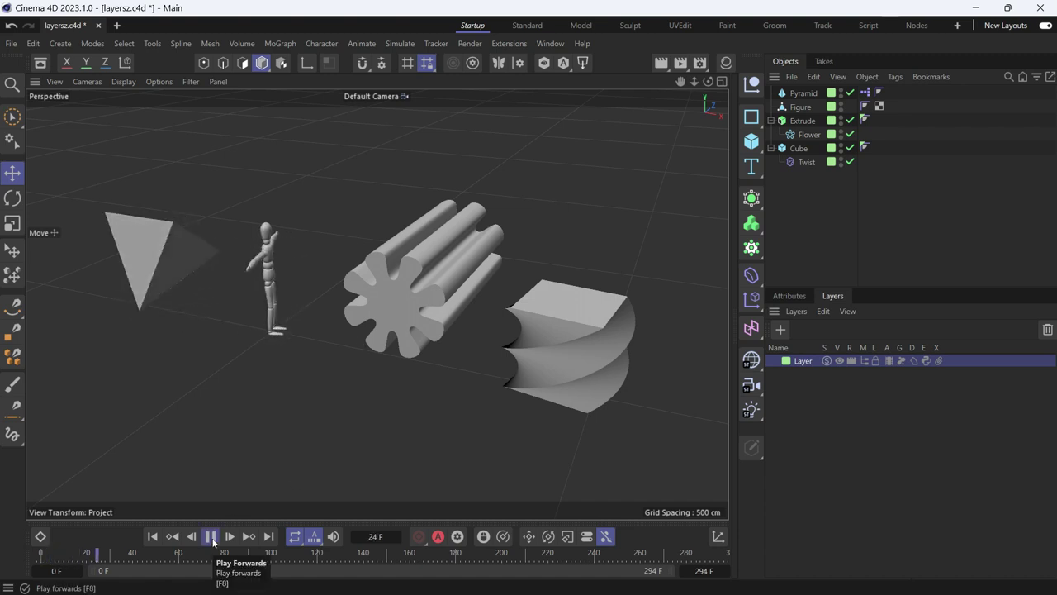
pyautogui.click(211, 536)
pyautogui.click(152, 536)
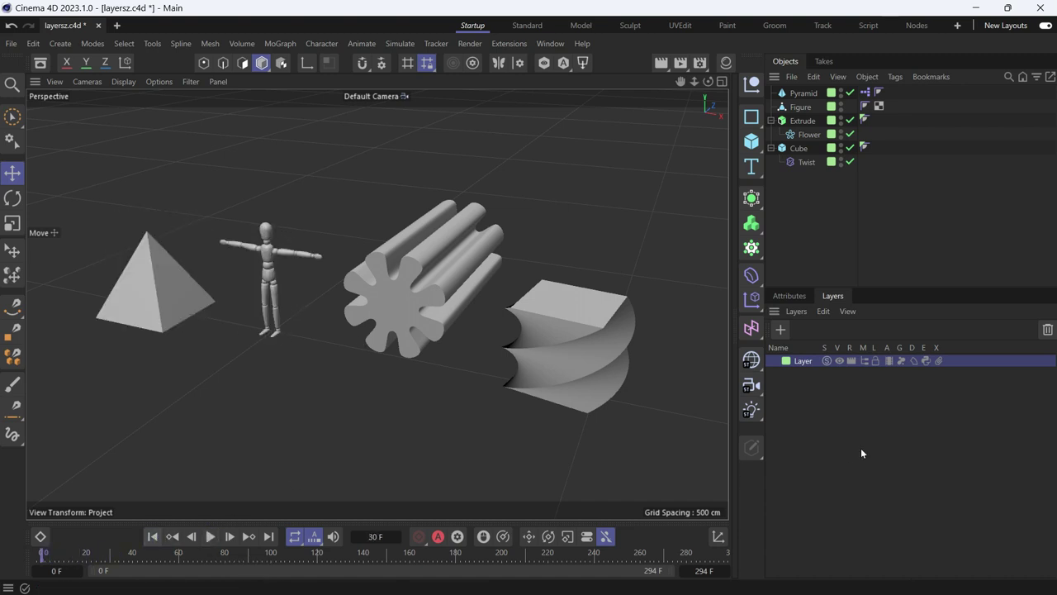
# Replay with the layer's Animation toggle off, re-enable it, then disable the layer's Generators
pyautogui.click(890, 362)
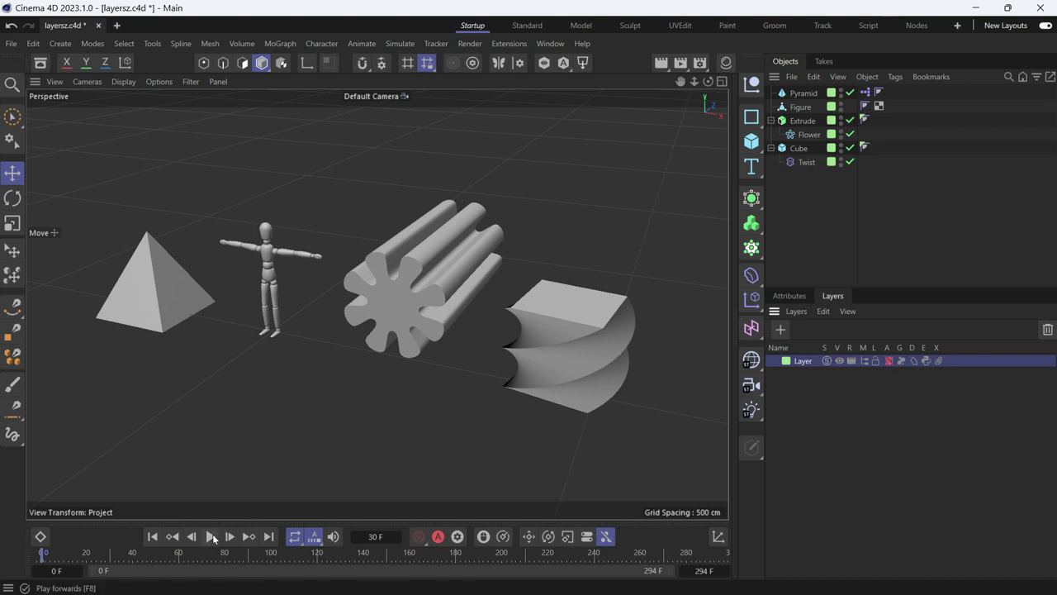
pyautogui.click(212, 536)
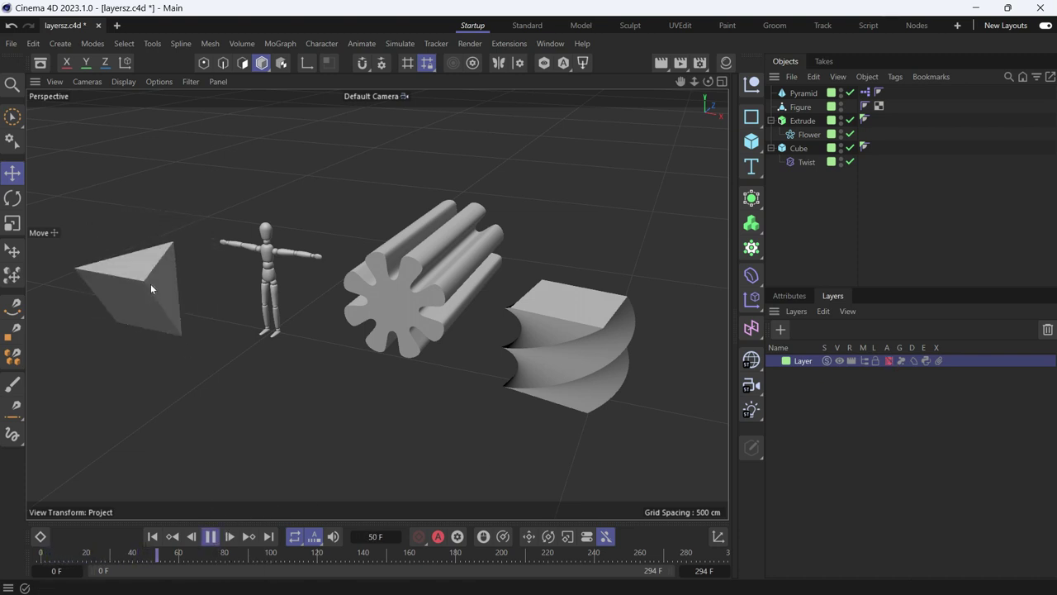
pyautogui.click(211, 536)
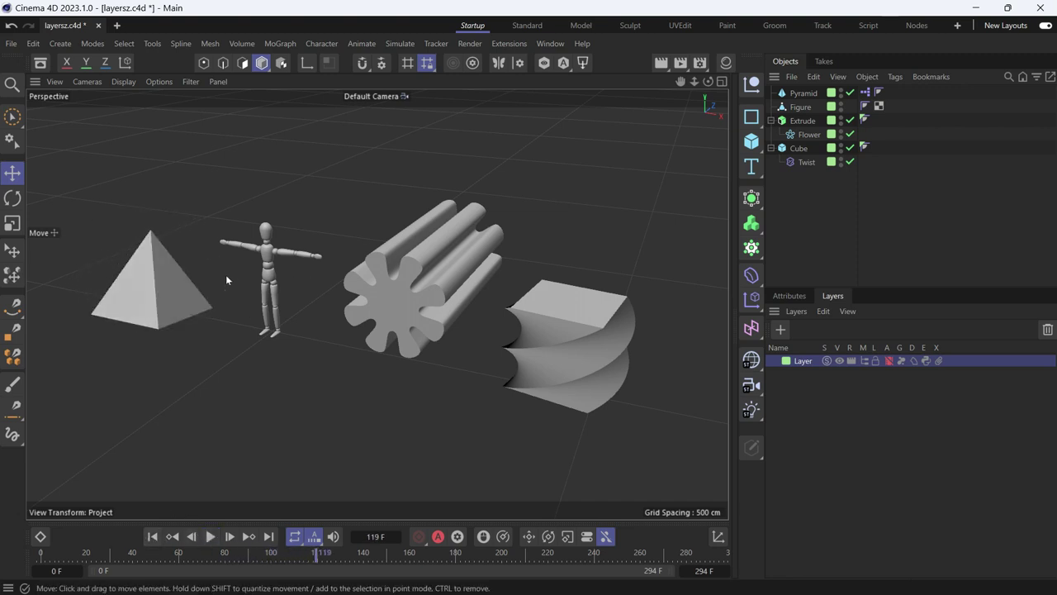
pyautogui.click(152, 536)
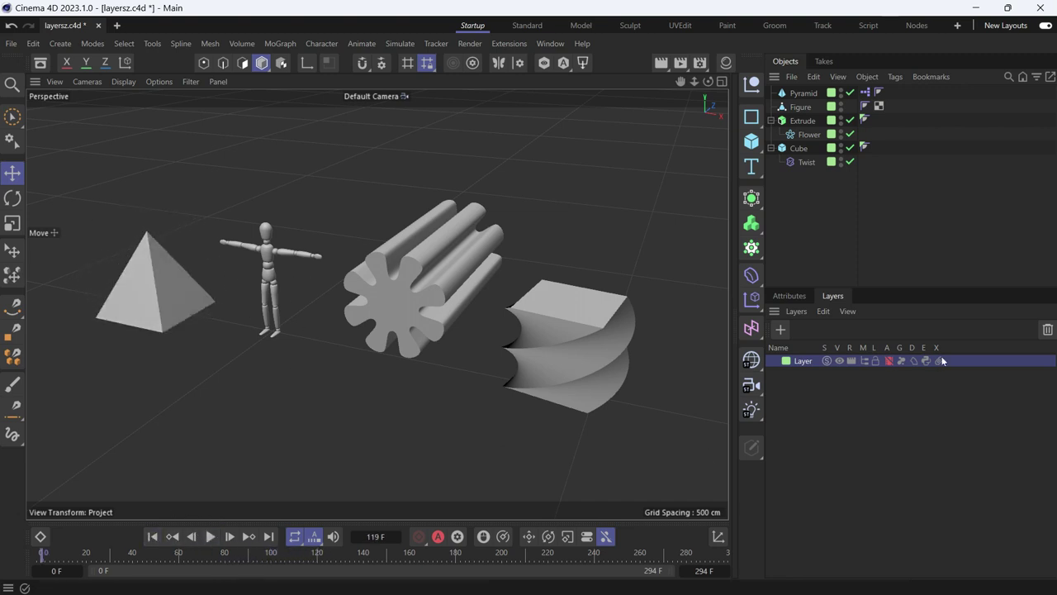
pyautogui.click(889, 361)
pyautogui.click(900, 361)
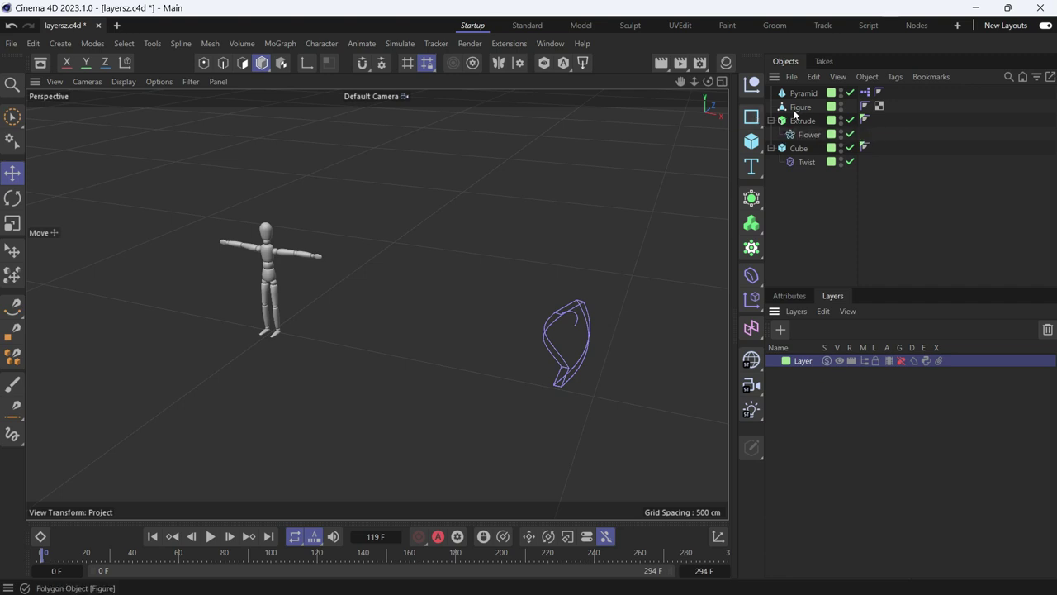
# Switch the Layer's G toggle back on, restoring the pyramid, extruded flower and twisted cube
pyautogui.click(899, 364)
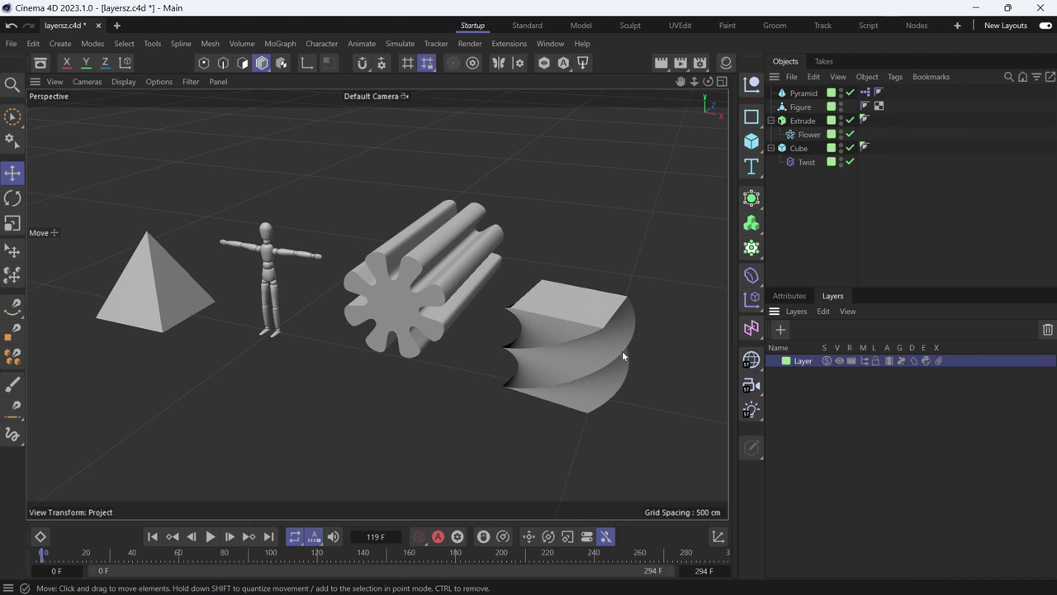
pyautogui.click(914, 361)
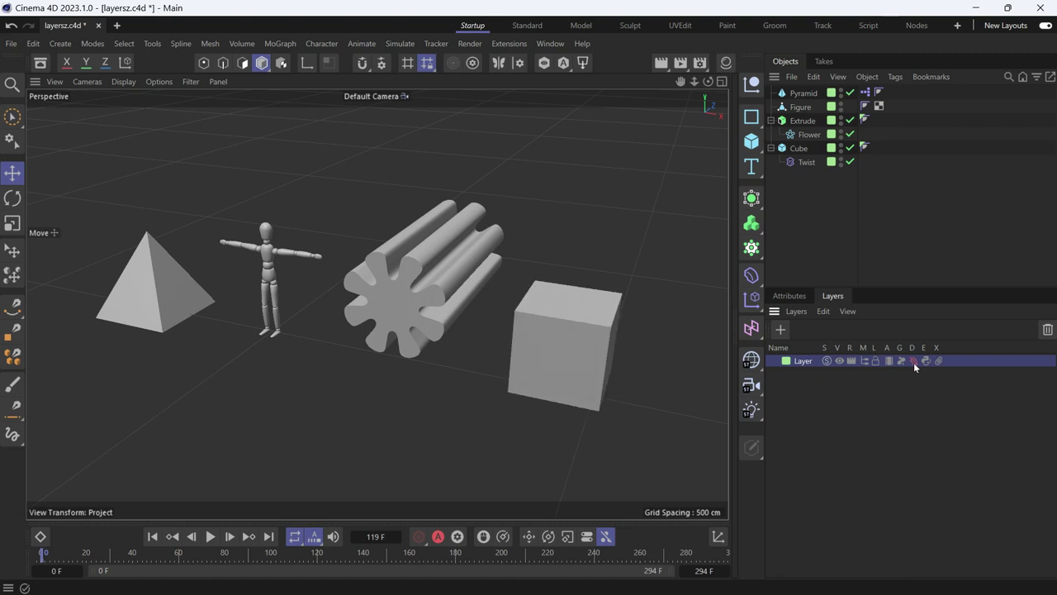
pyautogui.click(914, 362)
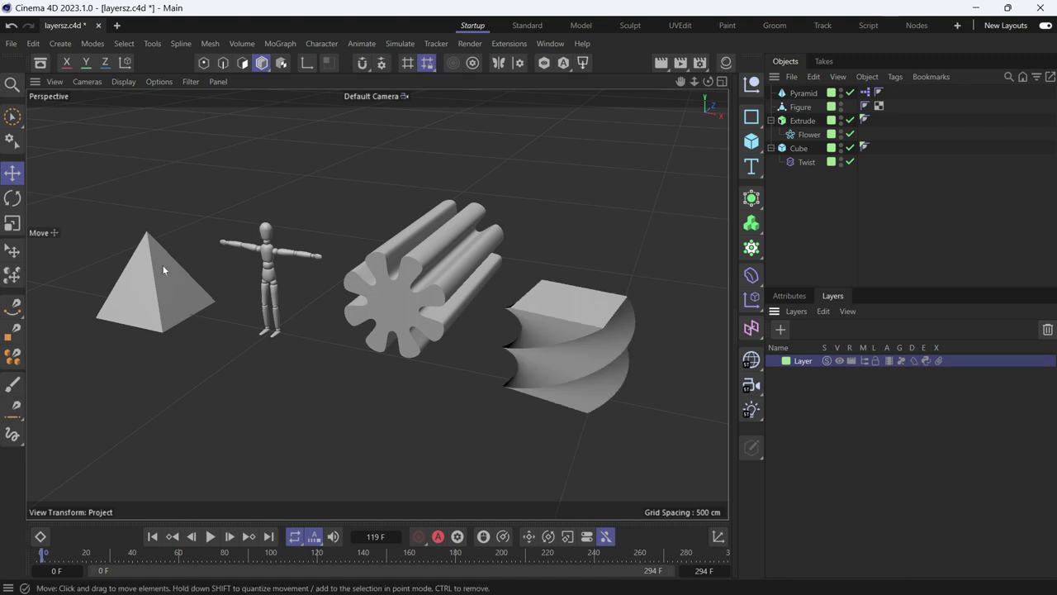
pyautogui.click(211, 537)
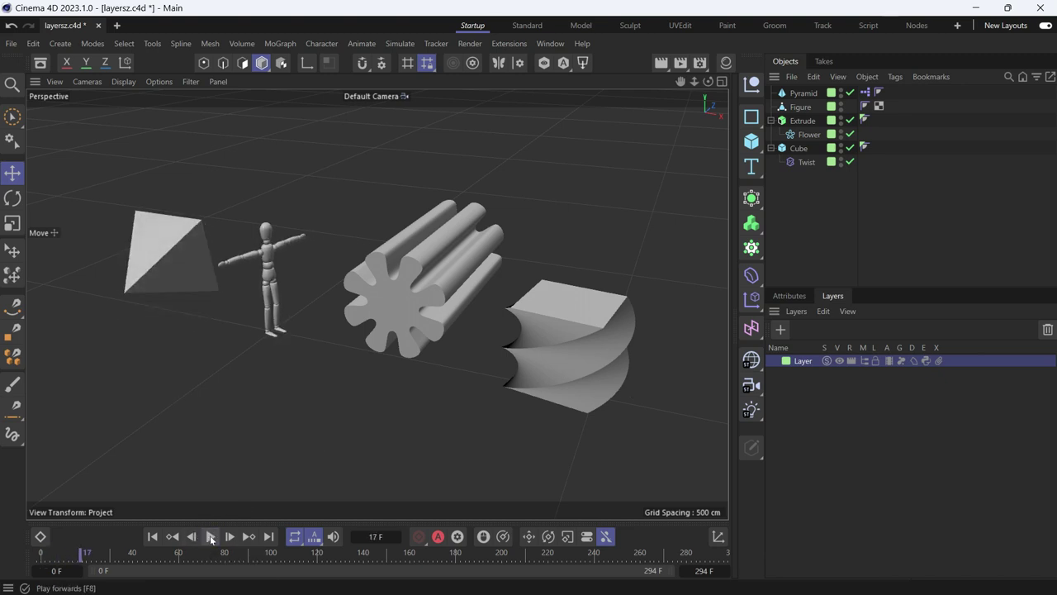
pyautogui.click(925, 361)
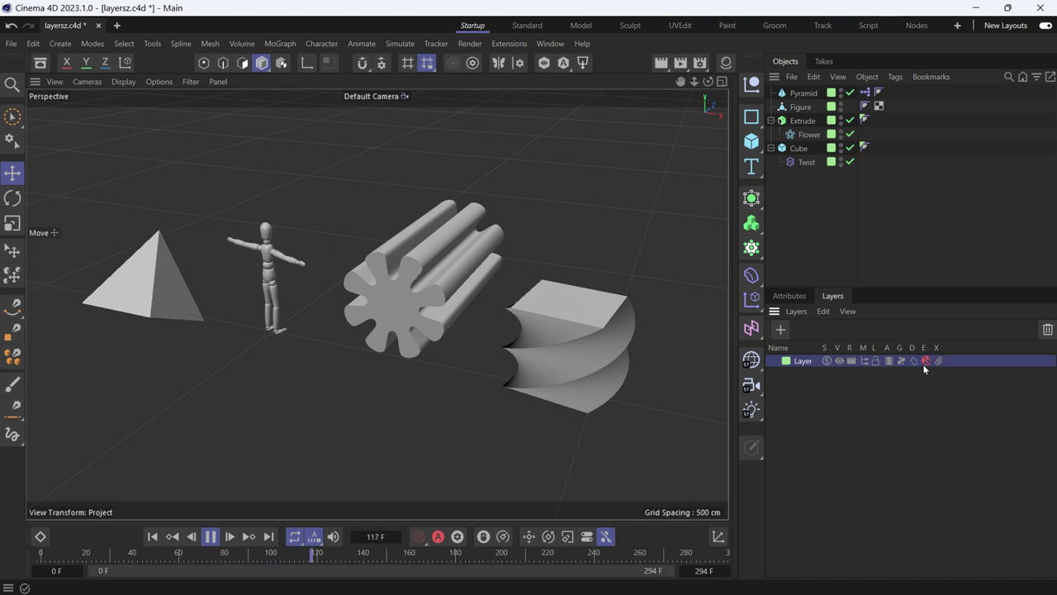
pyautogui.click(924, 363)
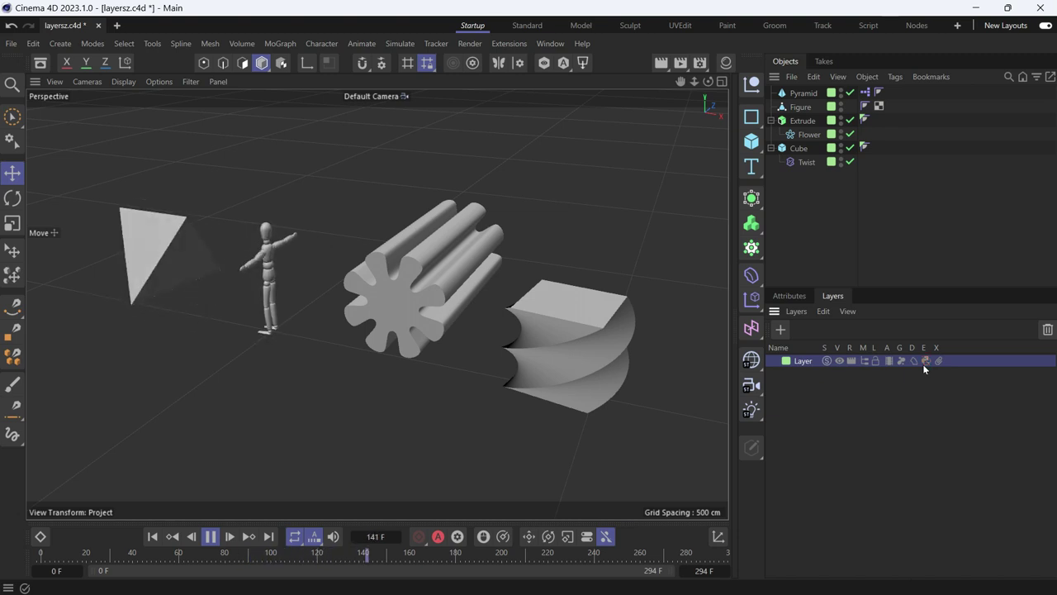
pyautogui.click(209, 536)
pyautogui.click(151, 537)
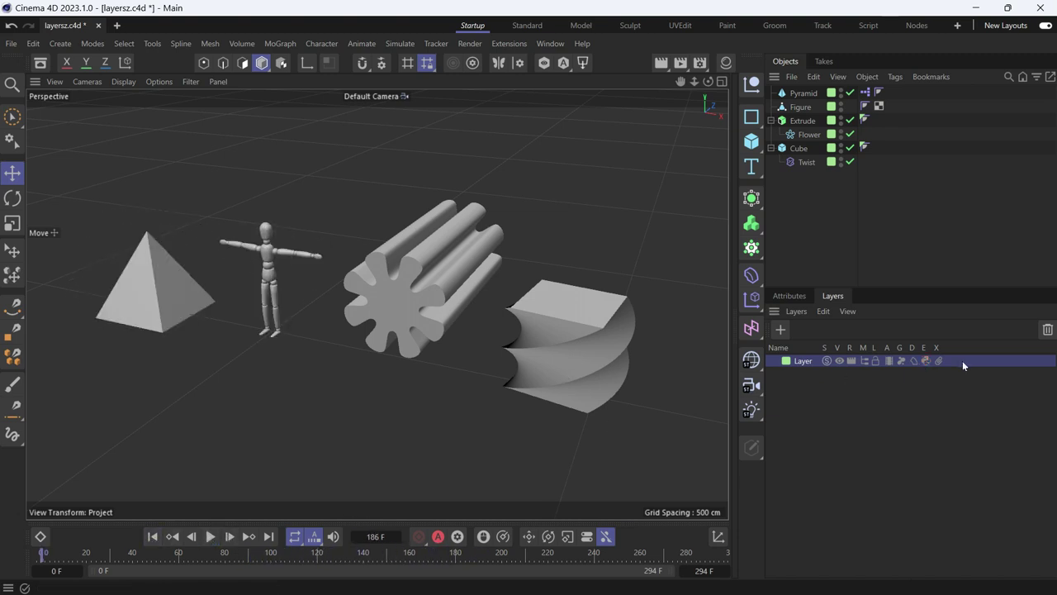